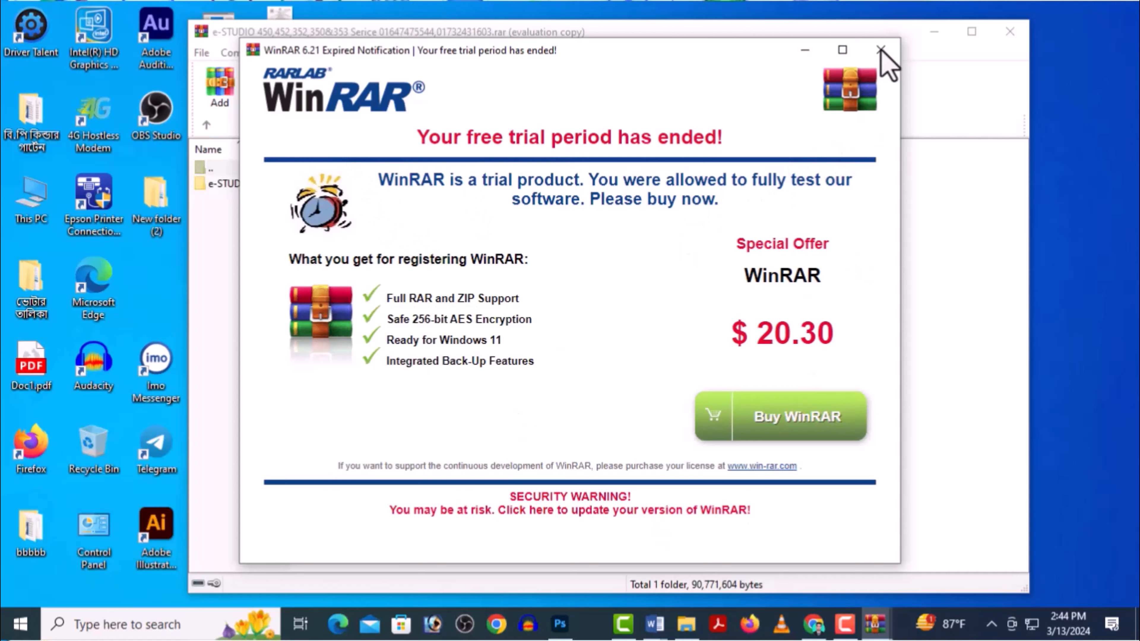
Step: Dismiss the WinRAR trial notice and open the e-STUDIO folder inside the archive
{"action": "left_click", "coordinate": [880, 50]}
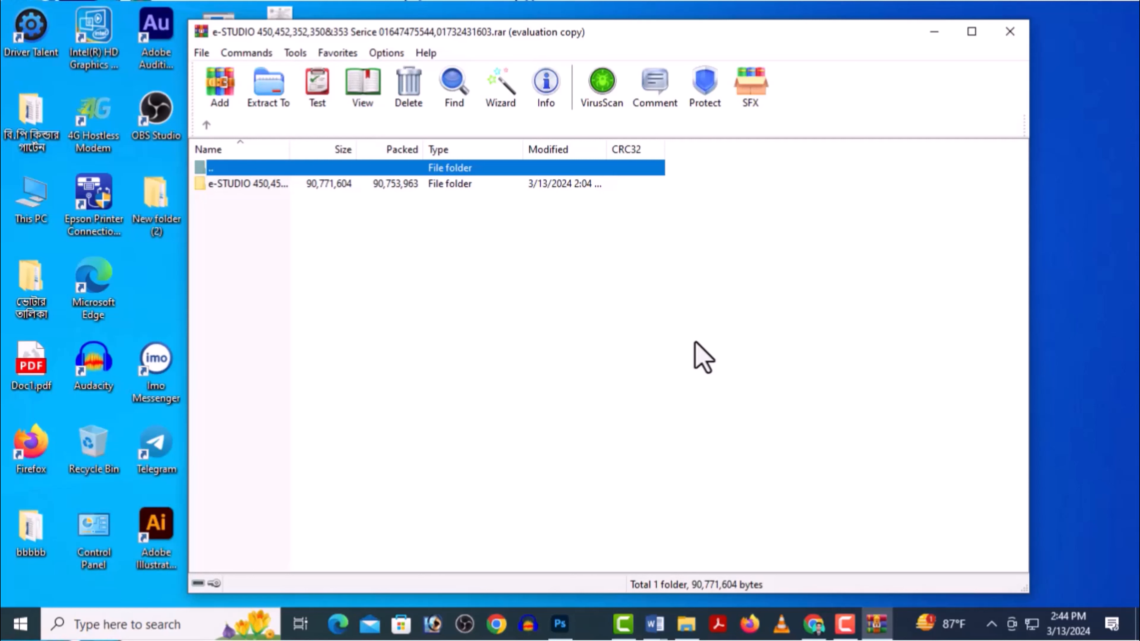
{"action": "double_click", "coordinate": [242, 183]}
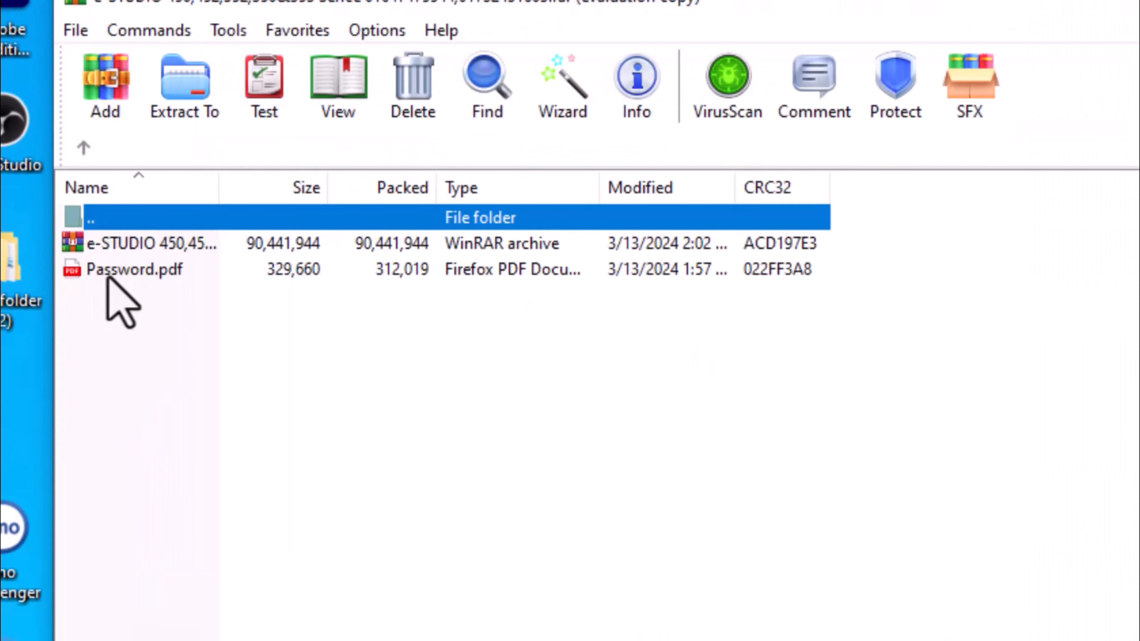
Step: Open the nested e-STUDIO 450,452,352,350&353 archive next to Password.pdf
{"action": "left_click", "coordinate": [219, 203]}
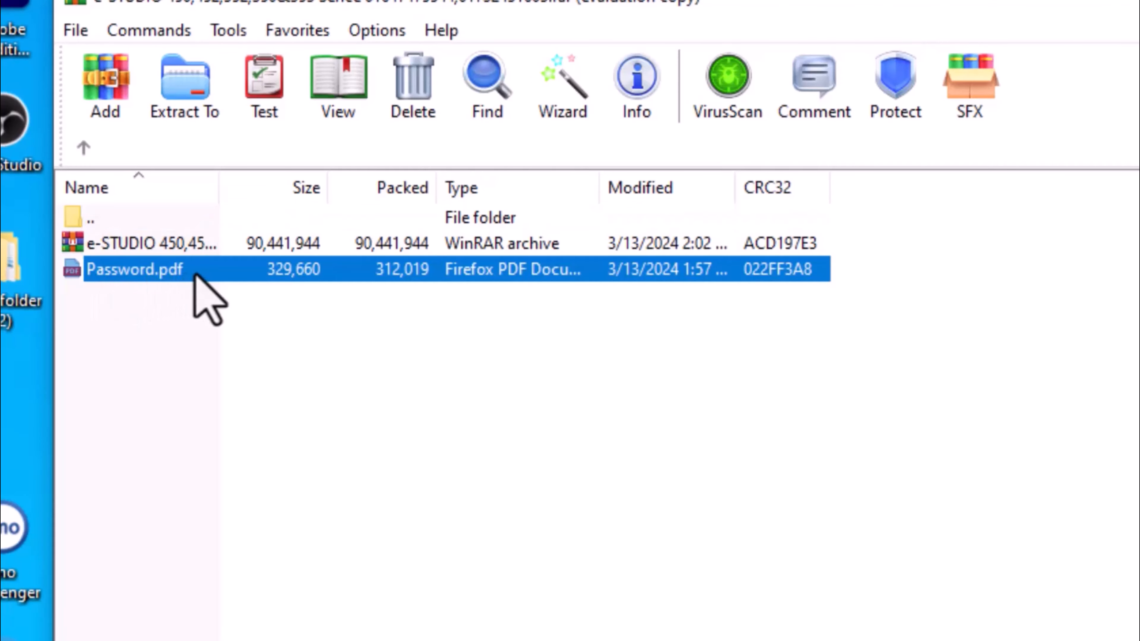
{"action": "left_click", "coordinate": [196, 249]}
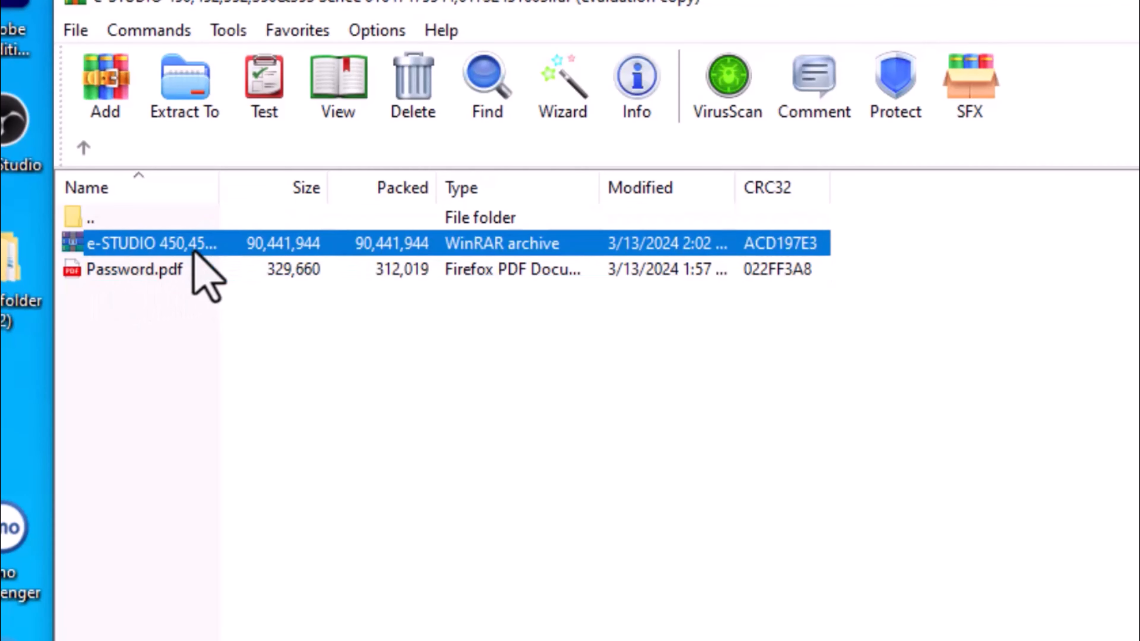
{"action": "left_click", "coordinate": [180, 265]}
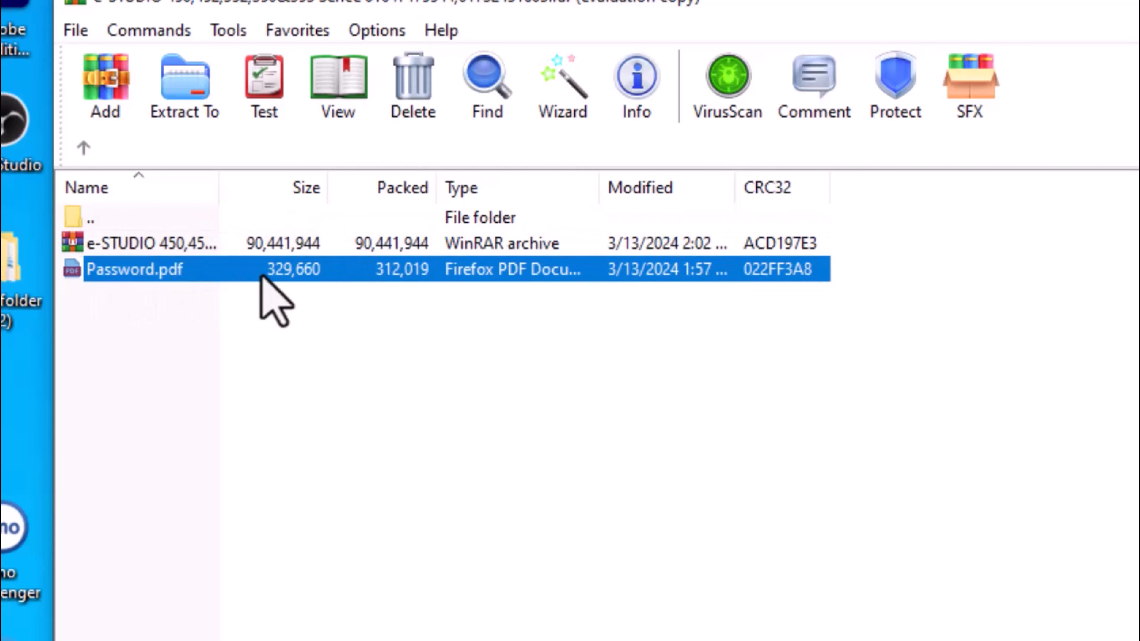
{"action": "left_click", "coordinate": [183, 243]}
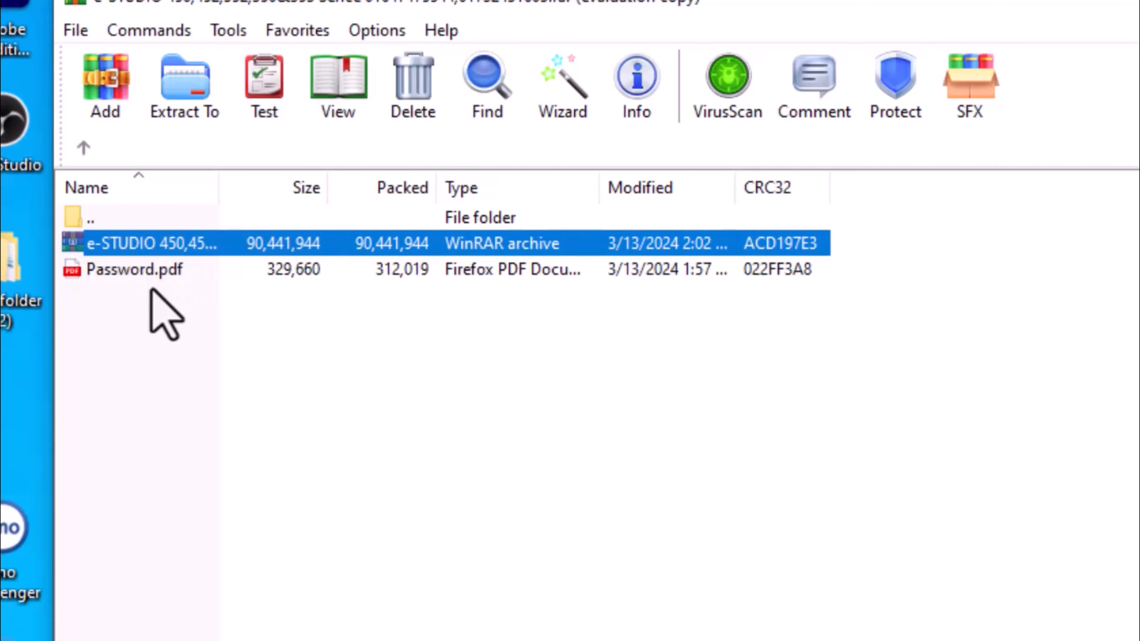
{"action": "left_click", "coordinate": [152, 273]}
{"action": "left_click", "coordinate": [165, 248]}
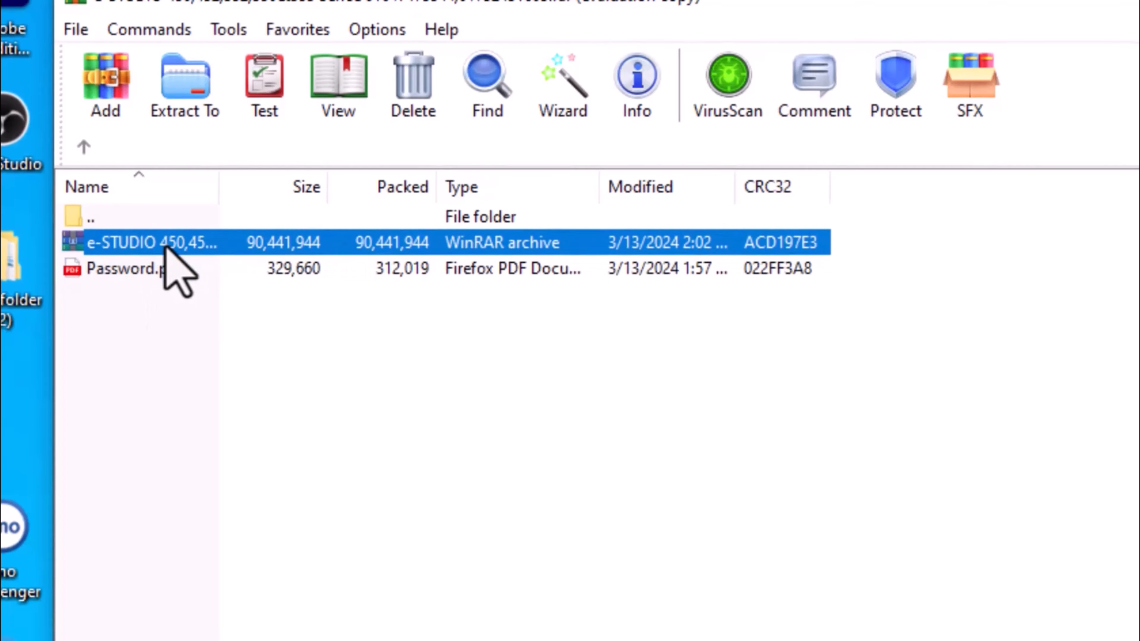
{"action": "double_click", "coordinate": [165, 246]}
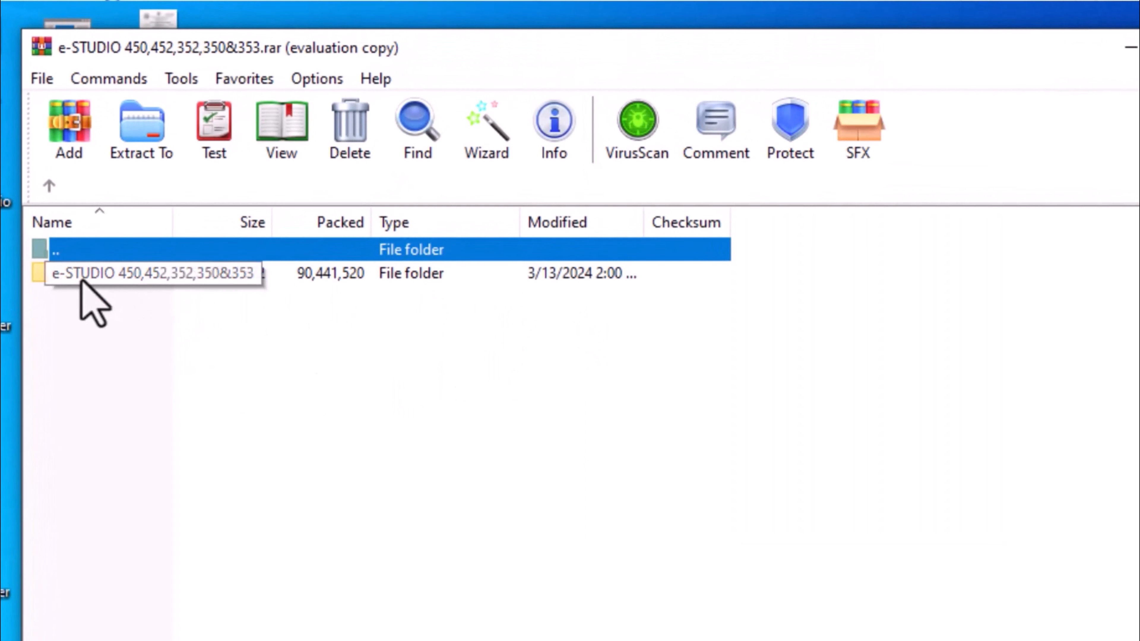
Step: Open the eS352_353_CDV3_50_EN_Uty.img disc image in its folder and enter the archive password to unlock it
{"action": "double_click", "coordinate": [81, 275]}
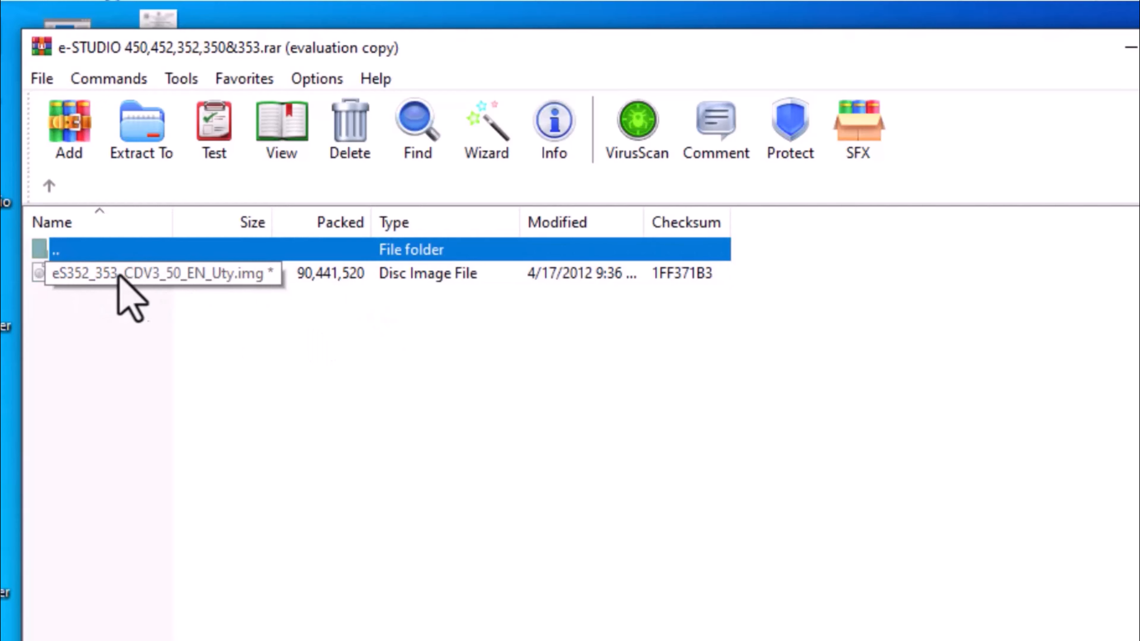
{"action": "left_click", "coordinate": [108, 282]}
{"action": "double_click", "coordinate": [107, 282]}
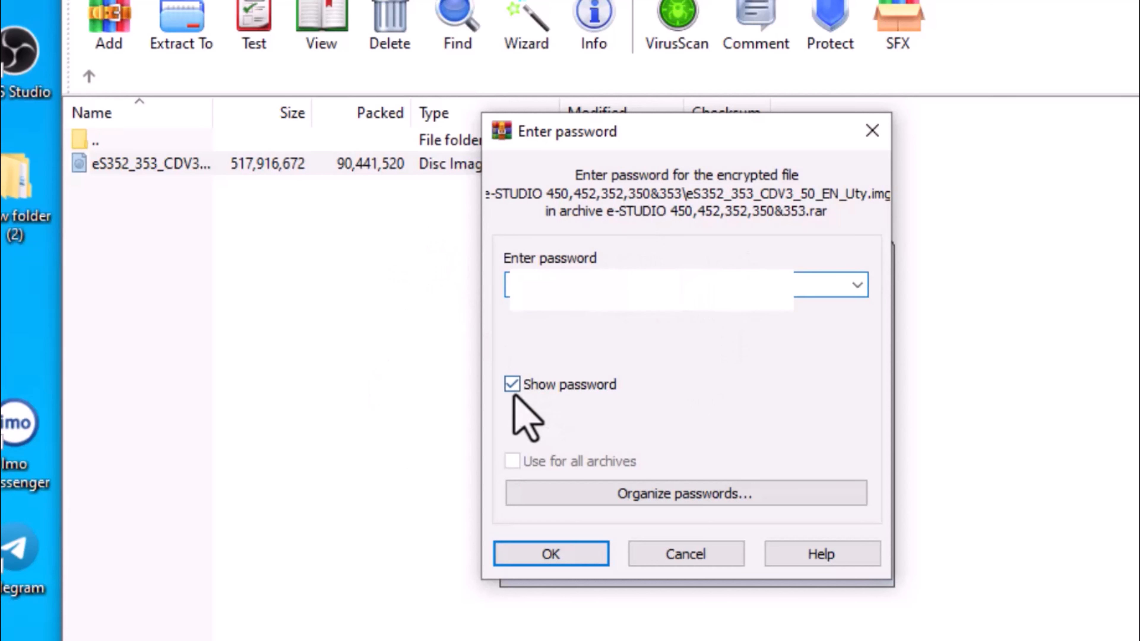
{"action": "left_click", "coordinate": [524, 376]}
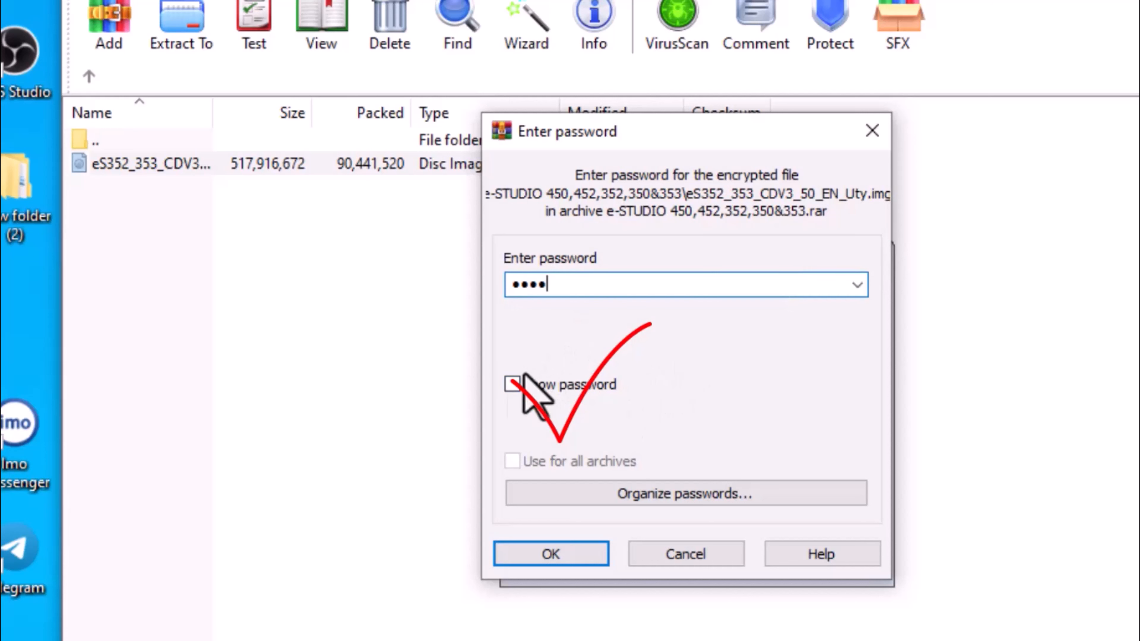
{"action": "left_click", "coordinate": [512, 384]}
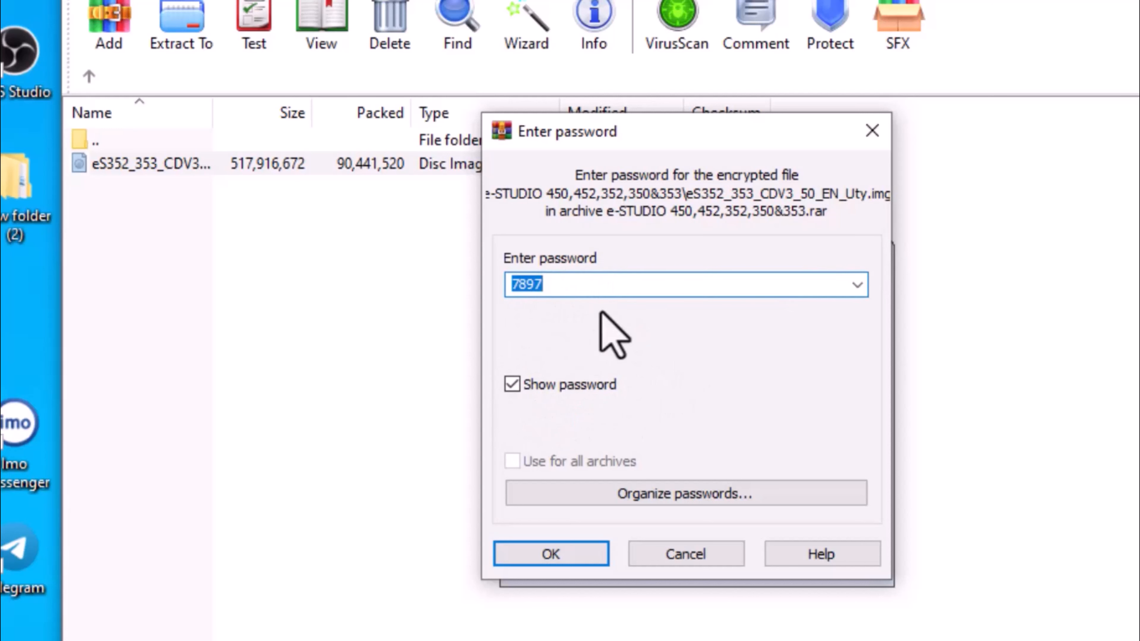
{"action": "left_click", "coordinate": [515, 384]}
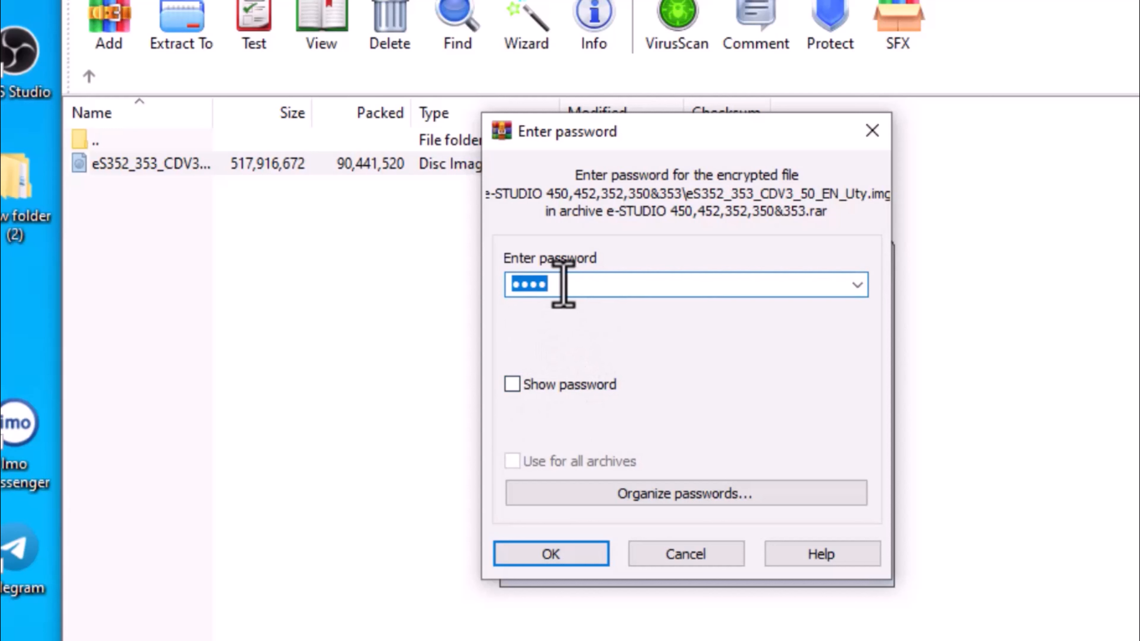
{"action": "left_click", "coordinate": [569, 556]}
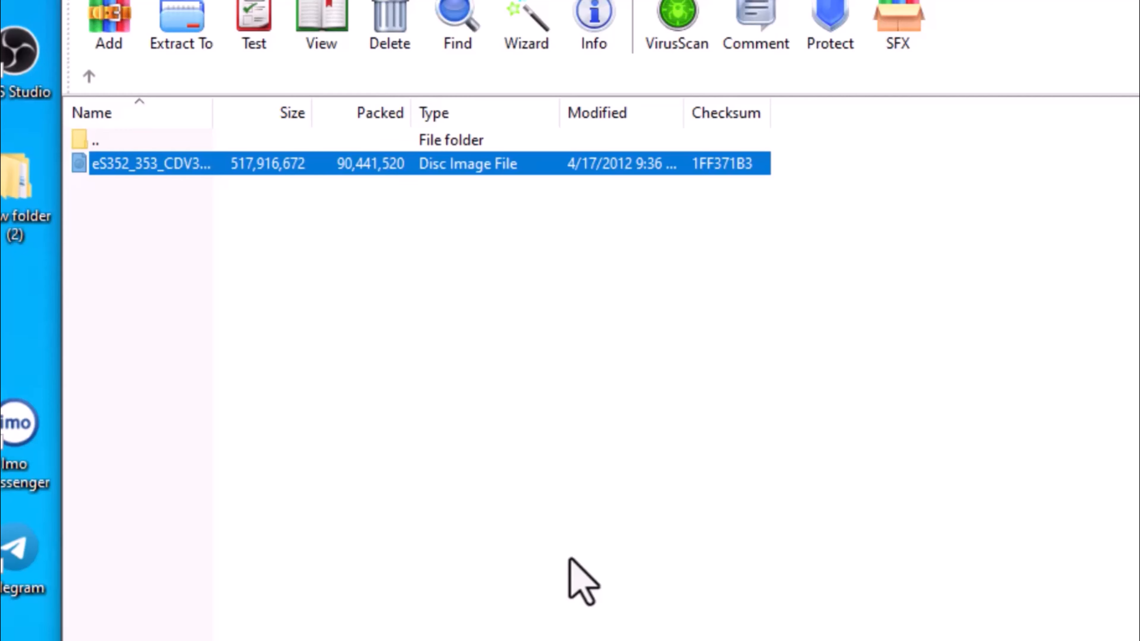
Step: Open the e-STUDIO folder on the mounted DVD drive and launch Setup.exe
{"action": "left_click_drag", "start_coordinate": [842, 46], "coordinate": [815, 39]}
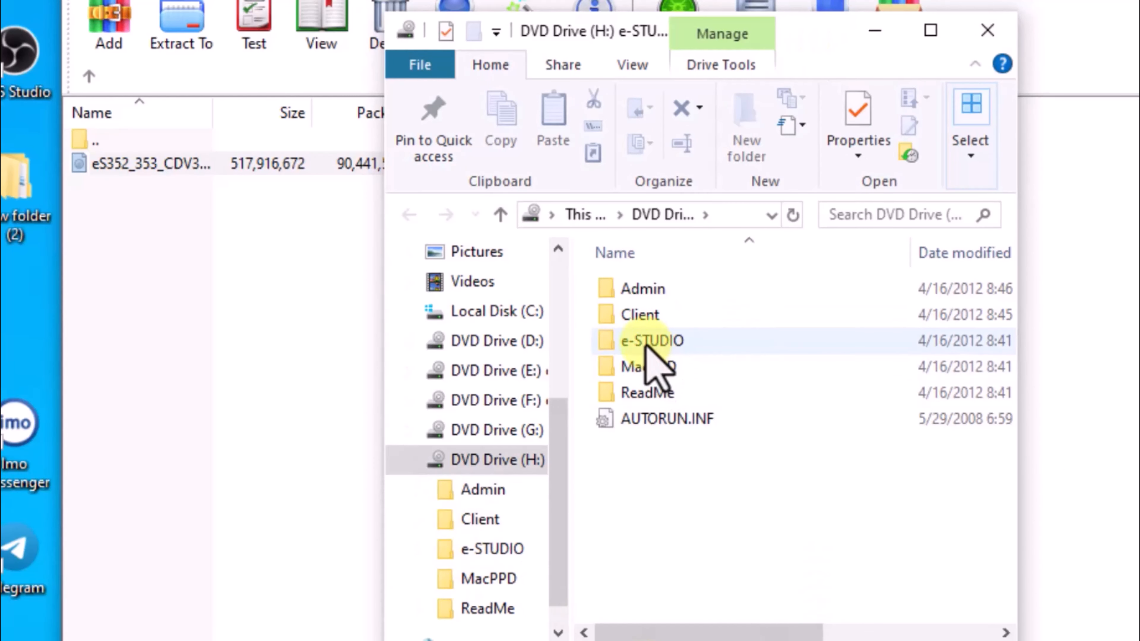
{"action": "double_click", "coordinate": [692, 342]}
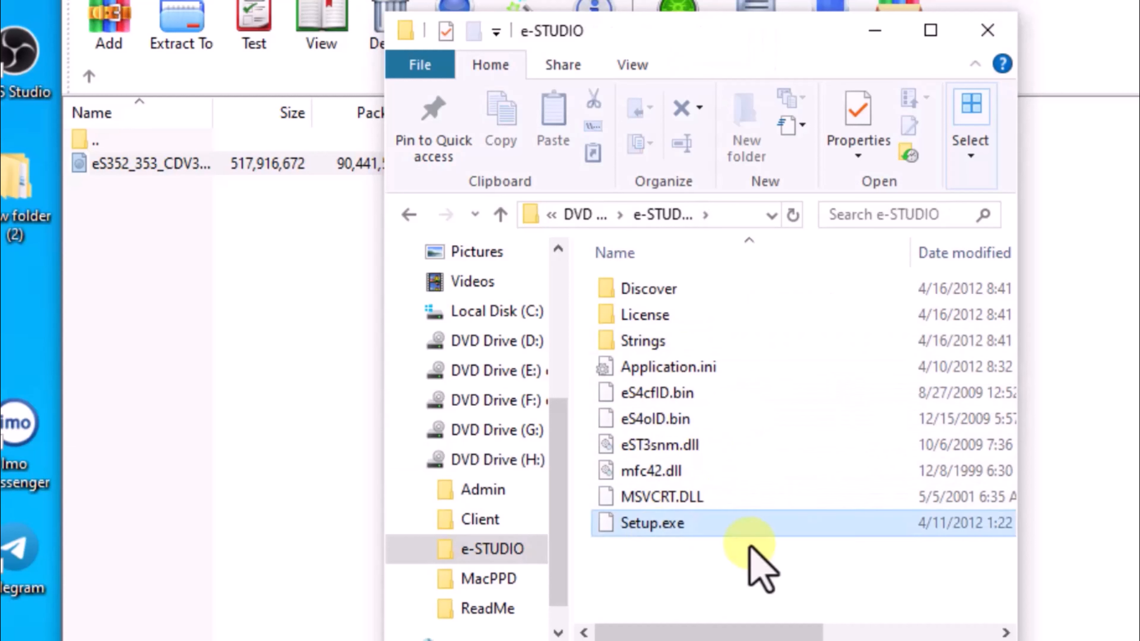
{"action": "left_click", "coordinate": [673, 531]}
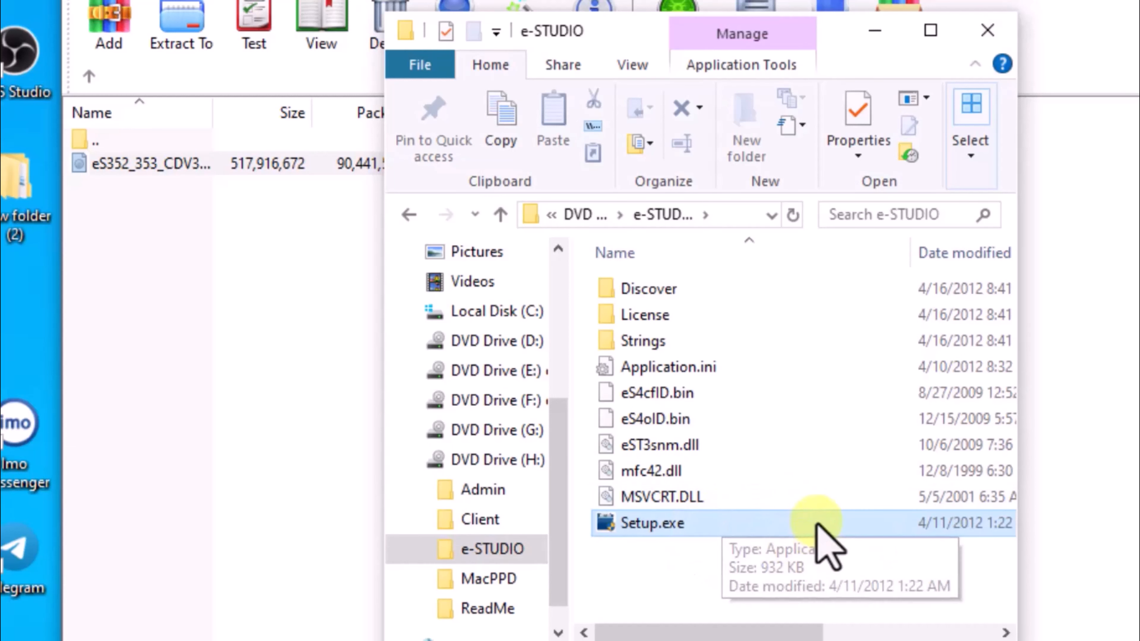
{"action": "left_click_drag", "start_coordinate": [1018, 577], "coordinate": [1137, 577]}
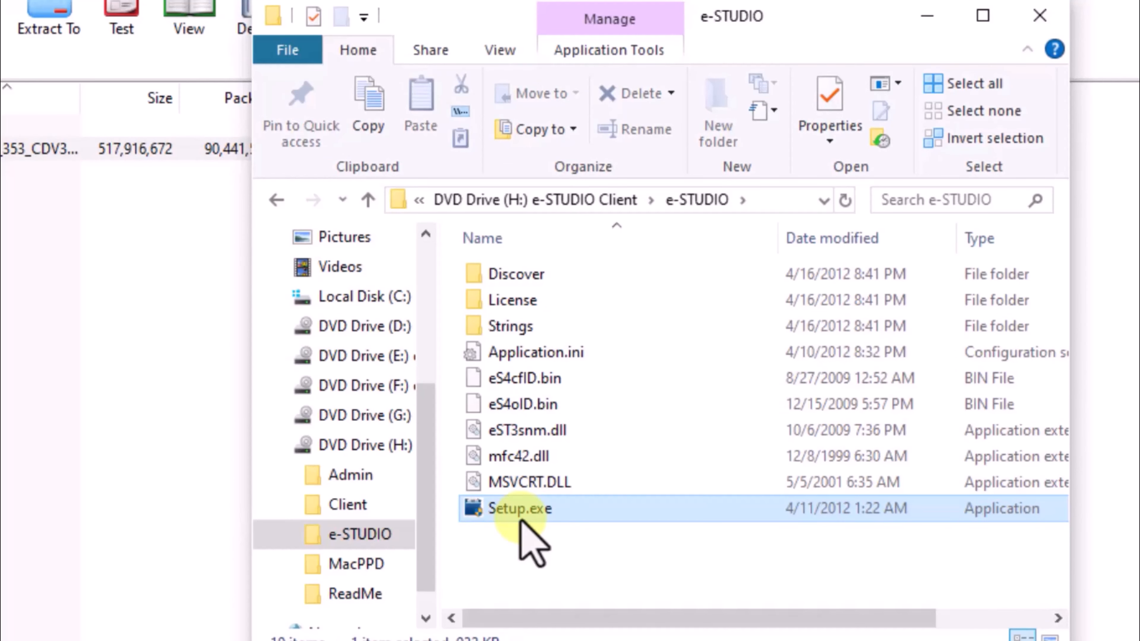
{"action": "double_click", "coordinate": [521, 512]}
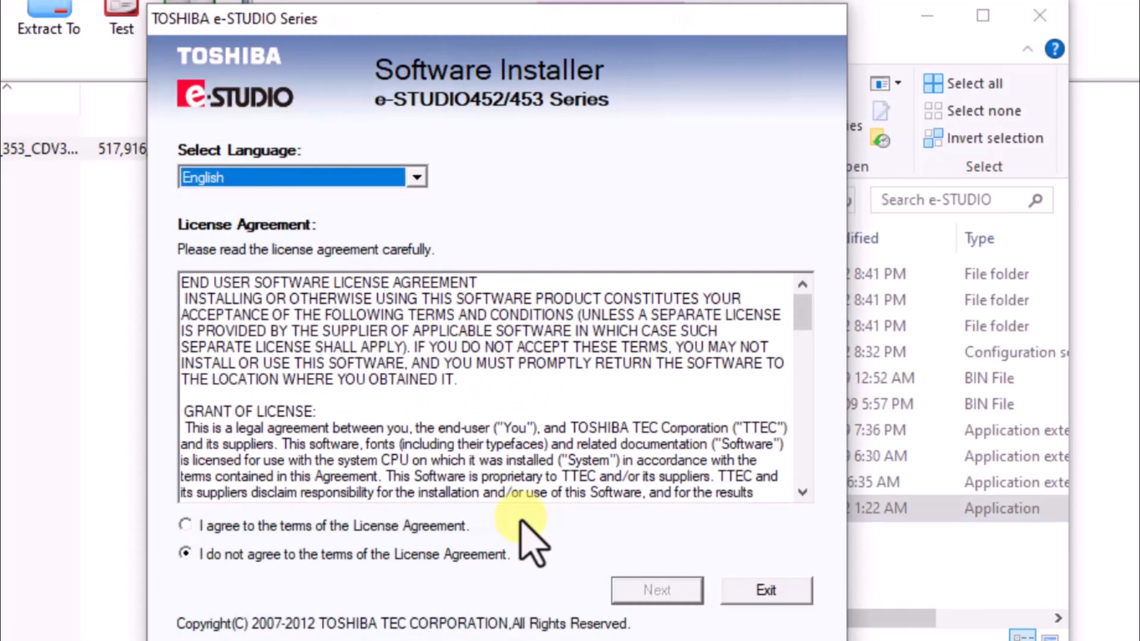
Step: Accept the license agreement, choose the Recommended installation, and install to the default path
{"action": "left_click", "coordinate": [189, 530]}
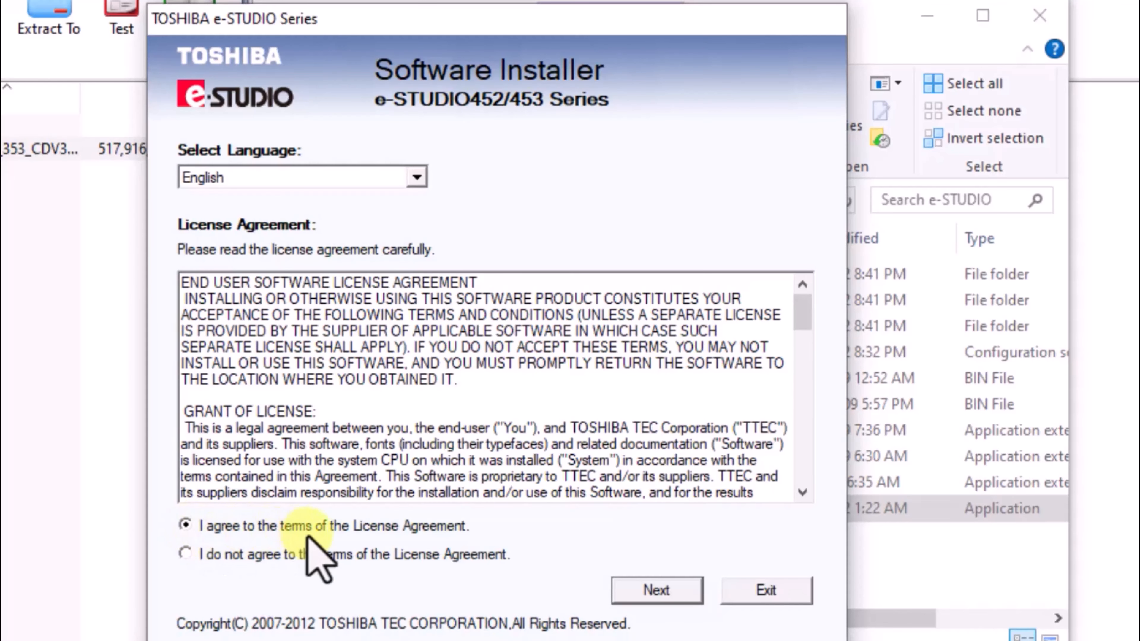
{"action": "left_click", "coordinate": [656, 590]}
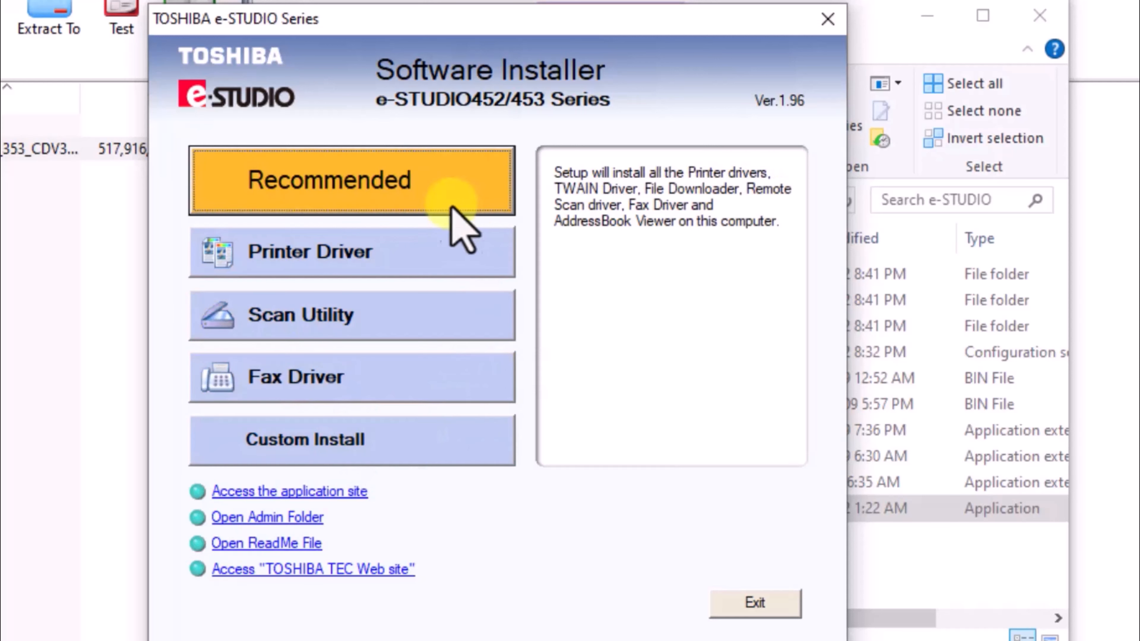
{"action": "left_click", "coordinate": [286, 188]}
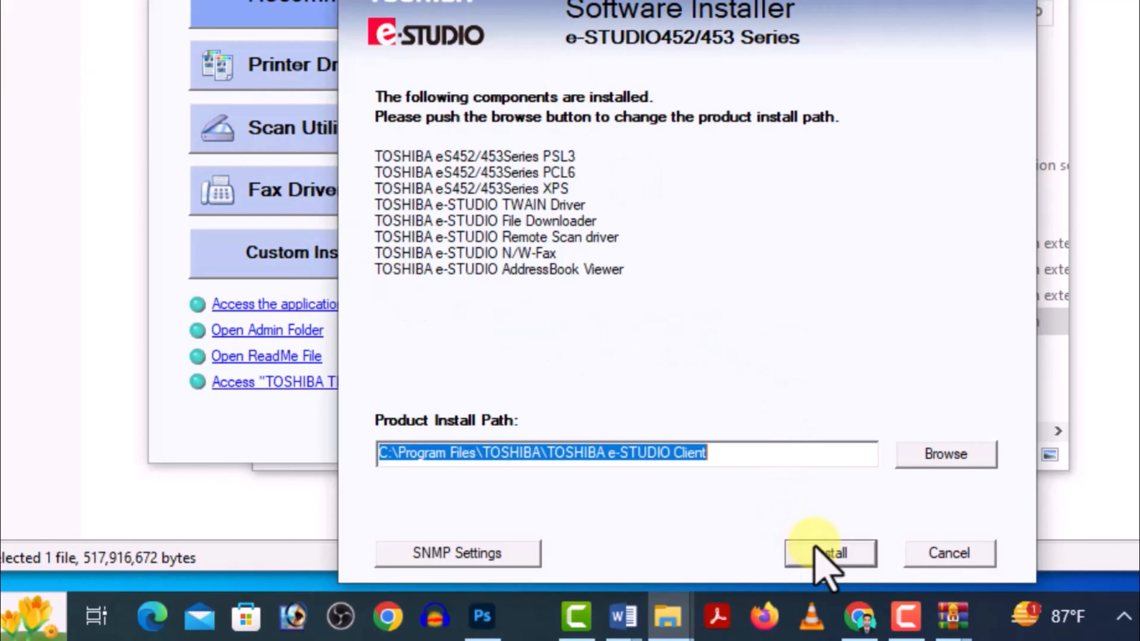
{"action": "left_click", "coordinate": [831, 554]}
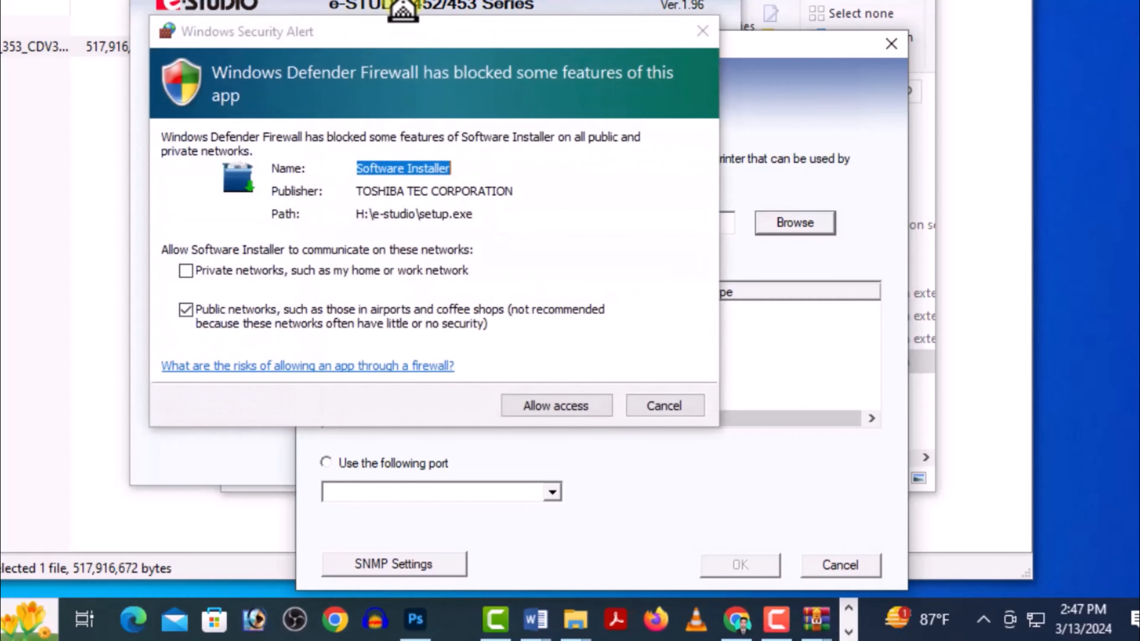
Step: Allow the installer through the firewall and continue with the default port when no devices are discovered
{"action": "left_click", "coordinate": [559, 405]}
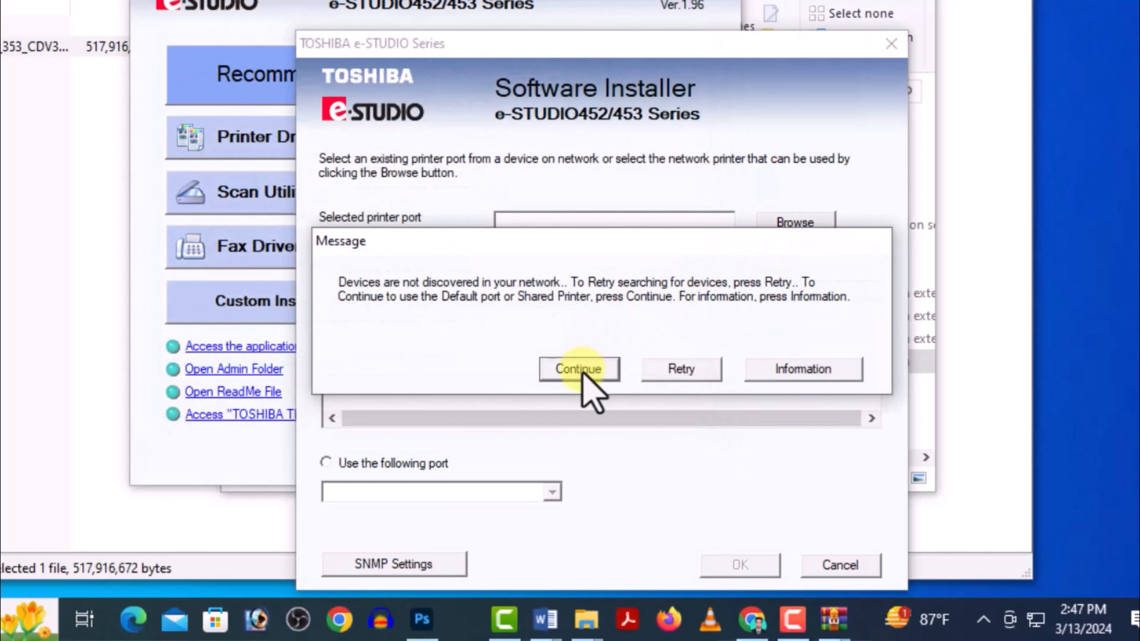
{"action": "left_click", "coordinate": [582, 373]}
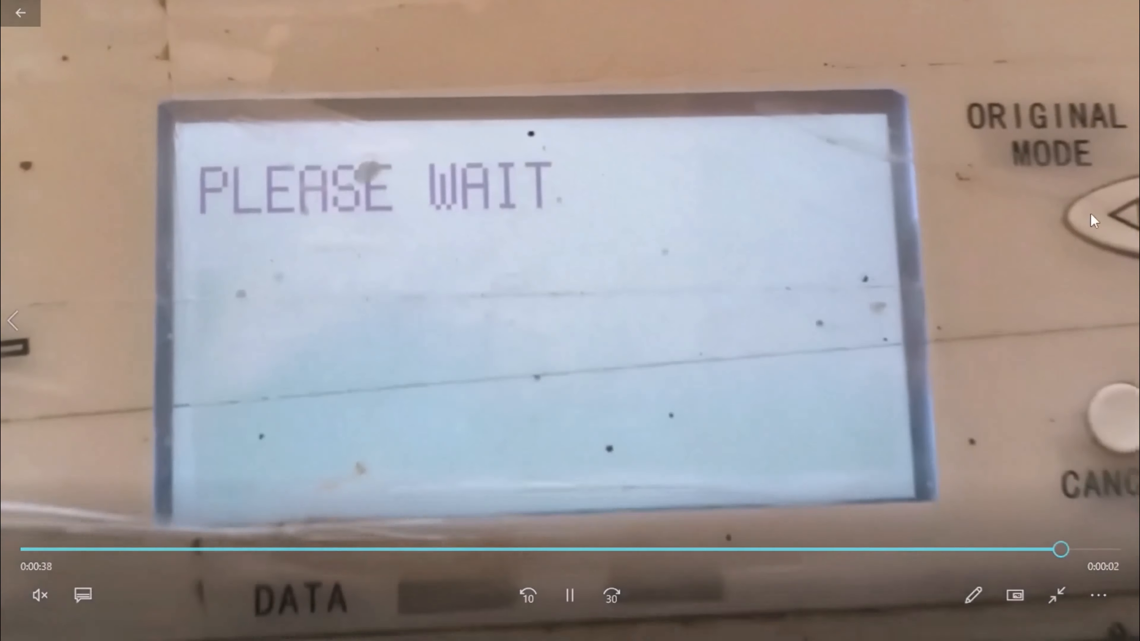
Step: Keep the printer port set to use the following port LPT1: and confirm the port selection
{"action": "mouse_move", "coordinate": [1113, 41]}
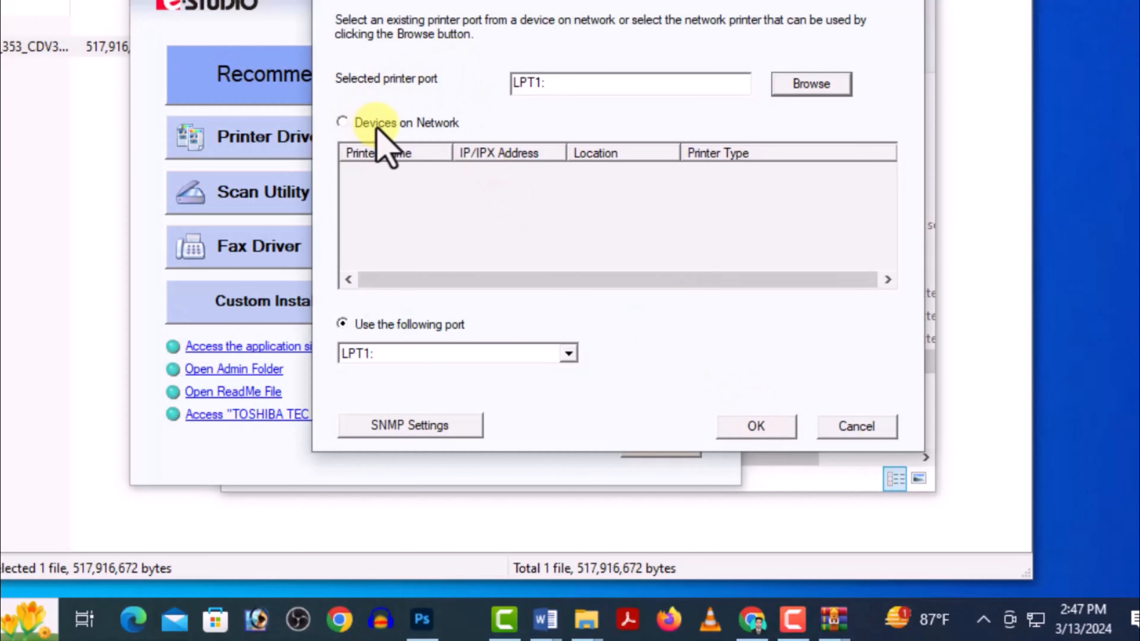
{"action": "left_click", "coordinate": [356, 124]}
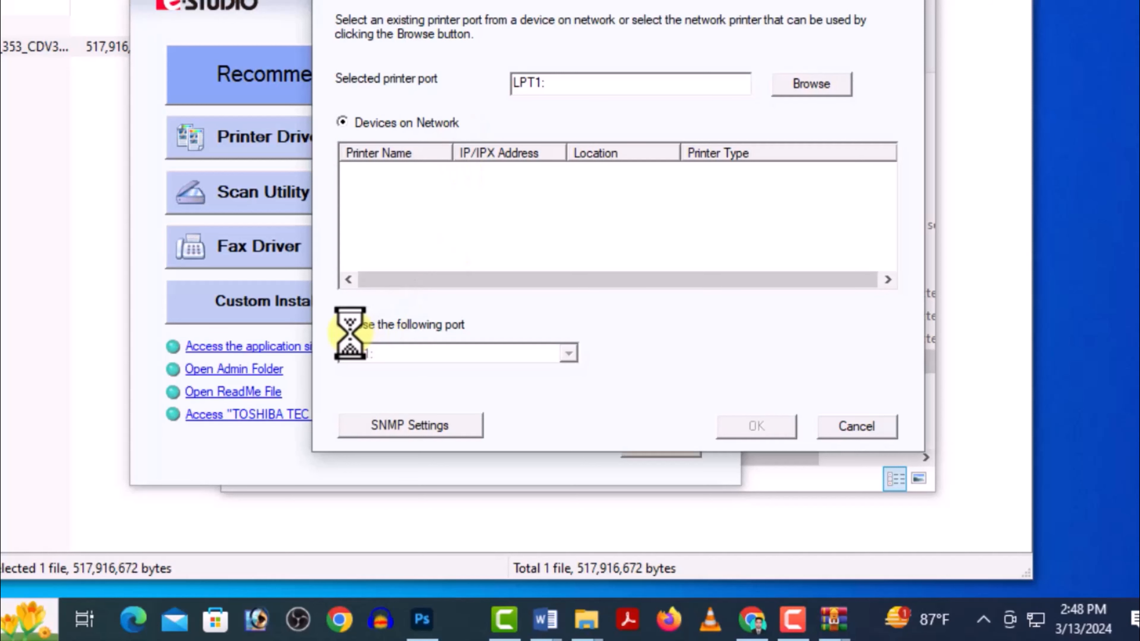
{"action": "left_click", "coordinate": [344, 324]}
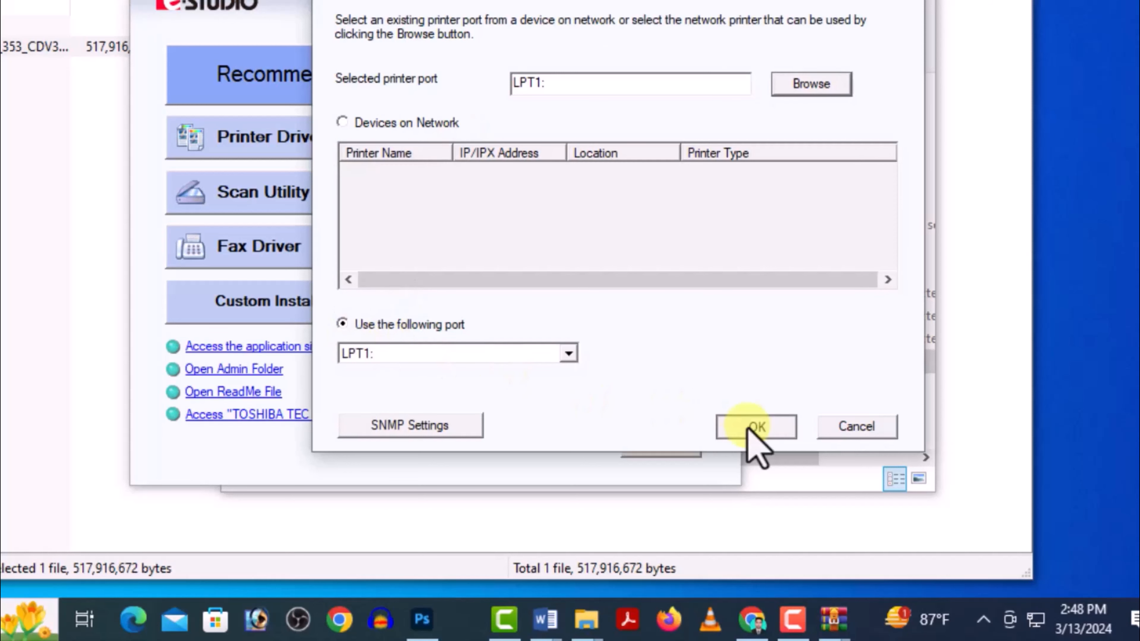
{"action": "left_click", "coordinate": [754, 427]}
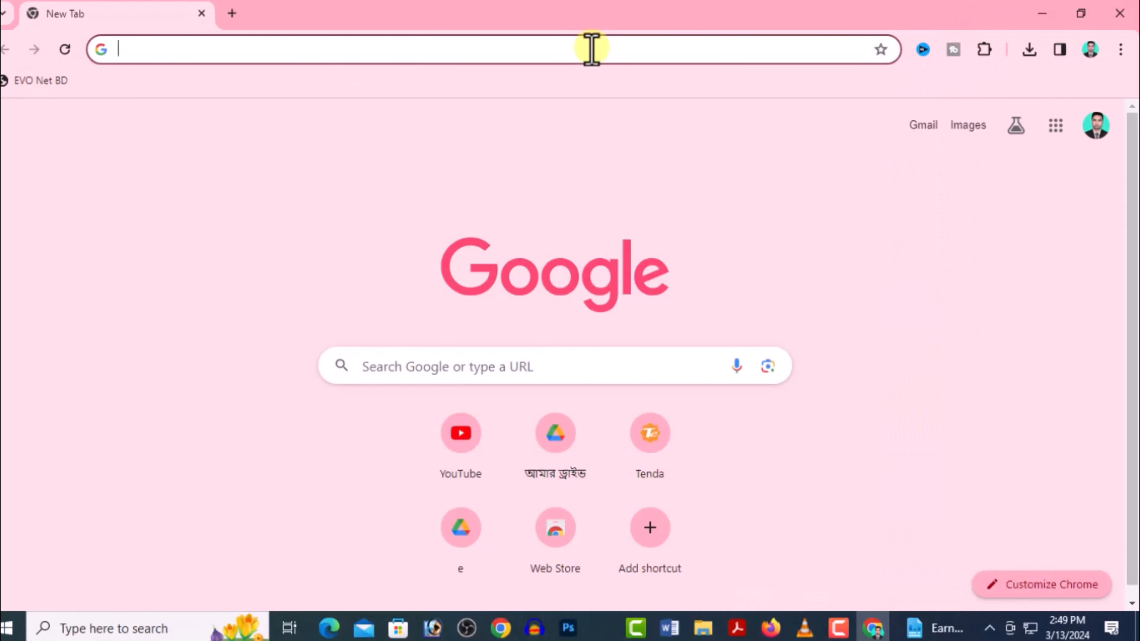
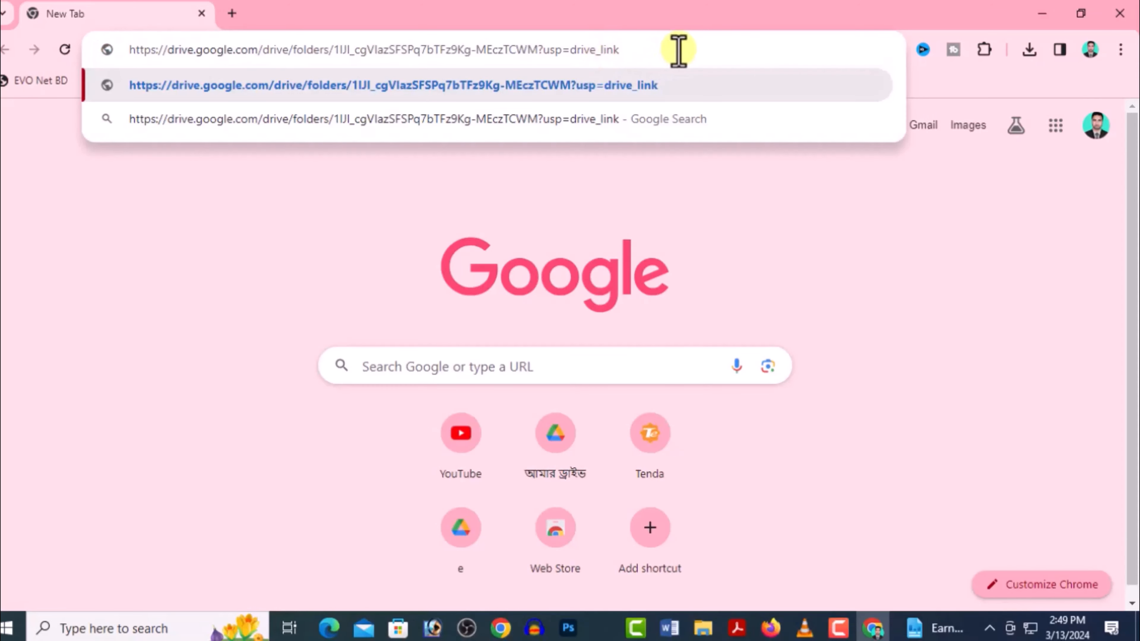
Step: Switch to Chrome and open the pasted Google Drive folder link
{"action": "key", "text": "Return"}
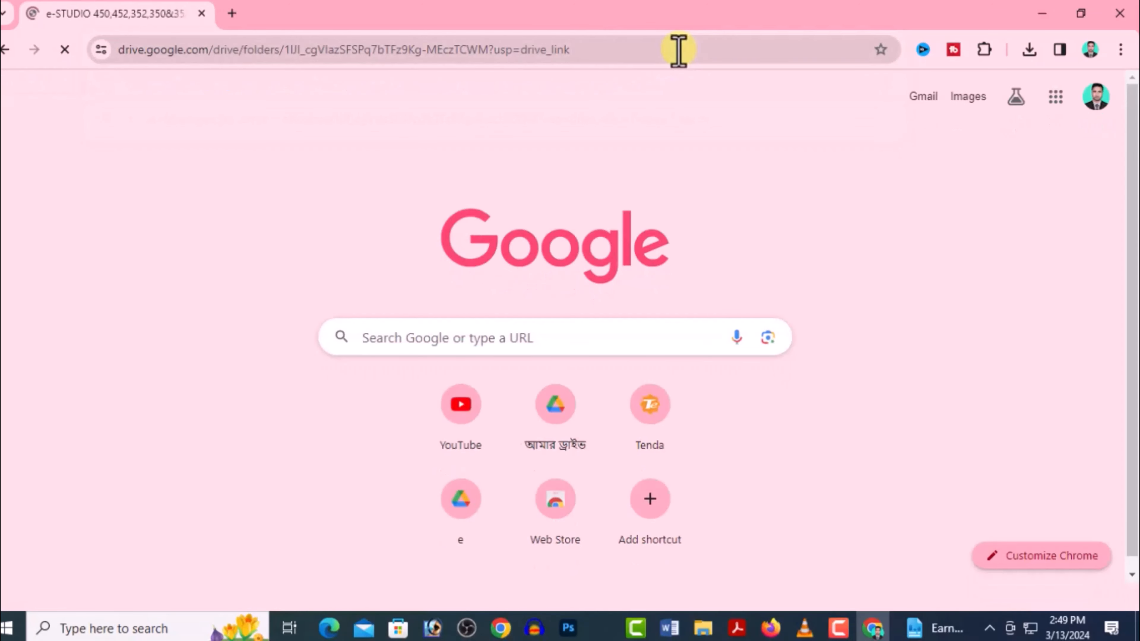